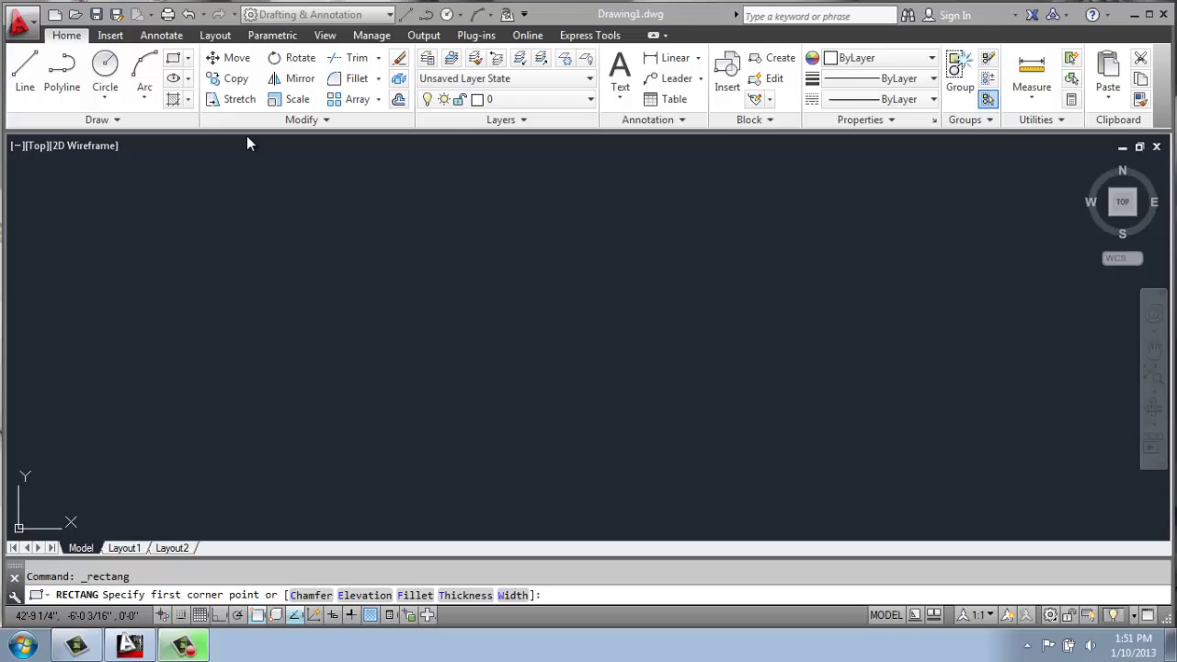
Start a six-sided polygon using Polygon from the Rectangle flyout
click(186, 58)
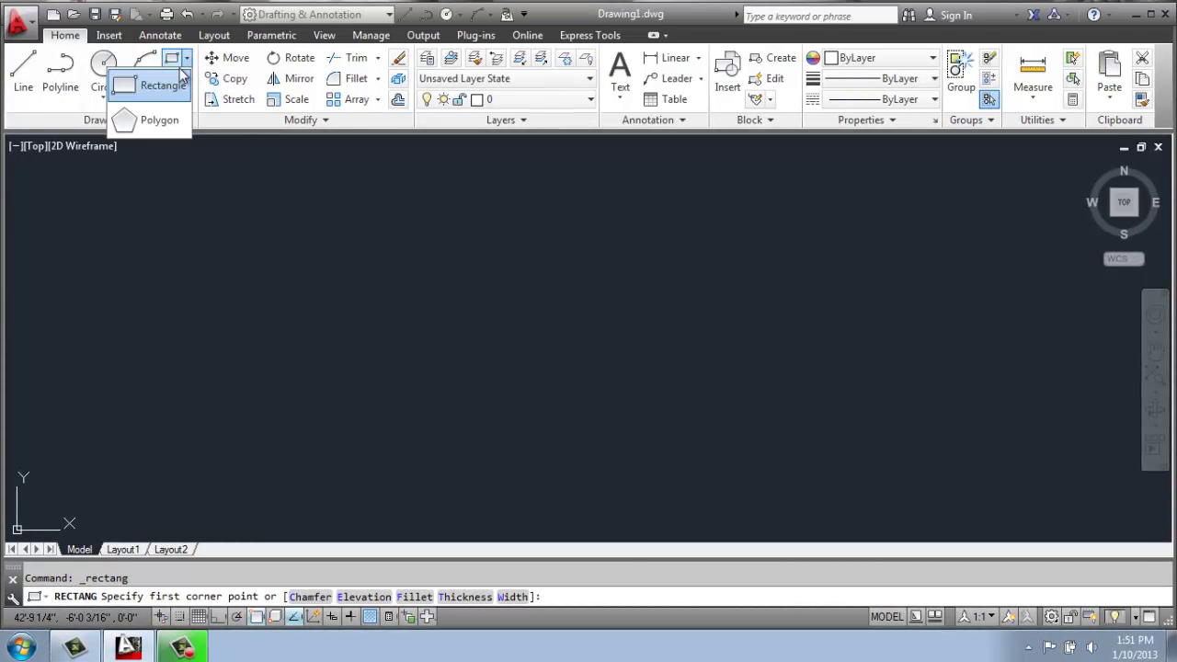
click(160, 121)
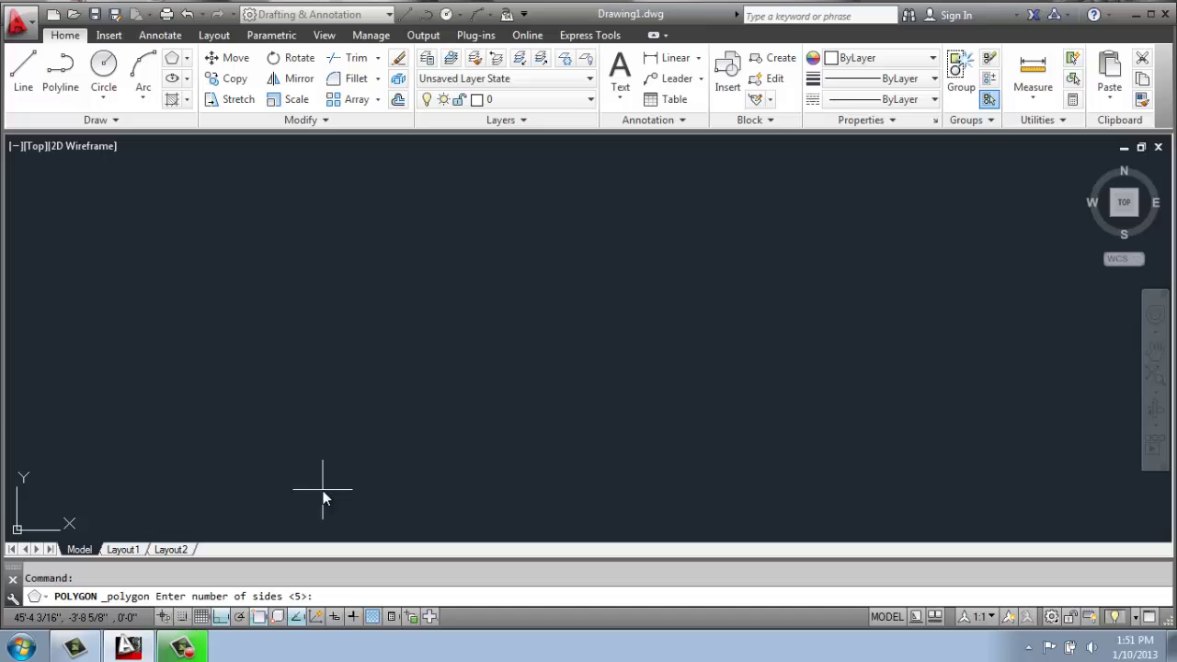
text(6)
key(Return)
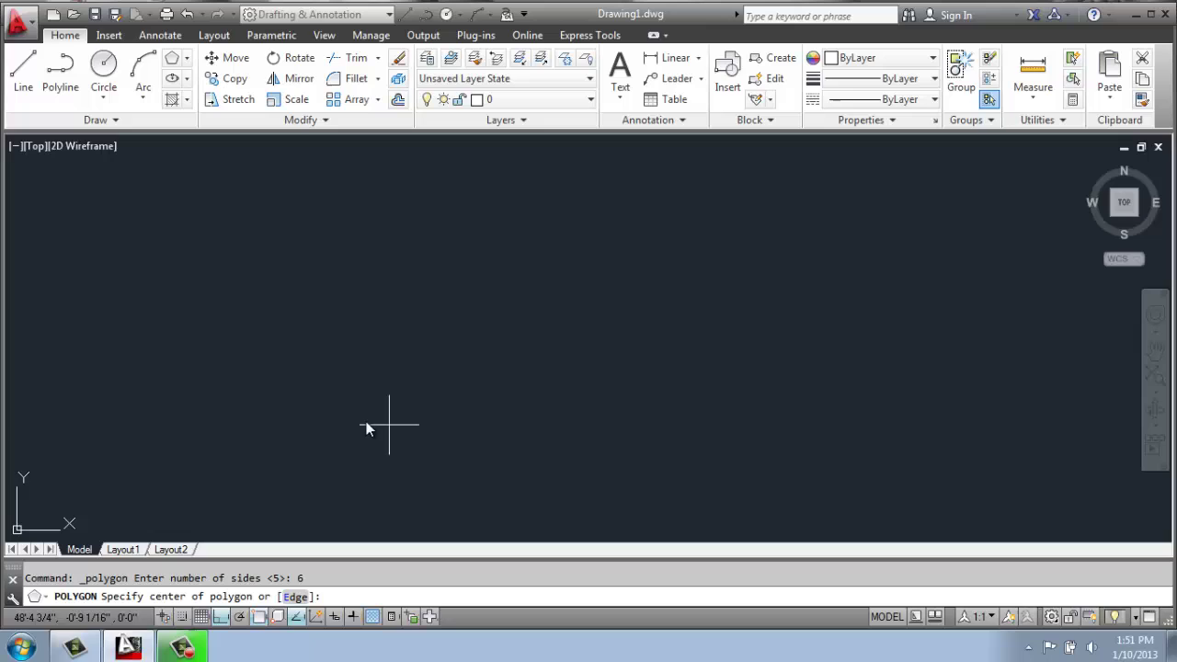
Place the hexagon left of centre, circumscribed about a circle of 3' radius
click(320, 347)
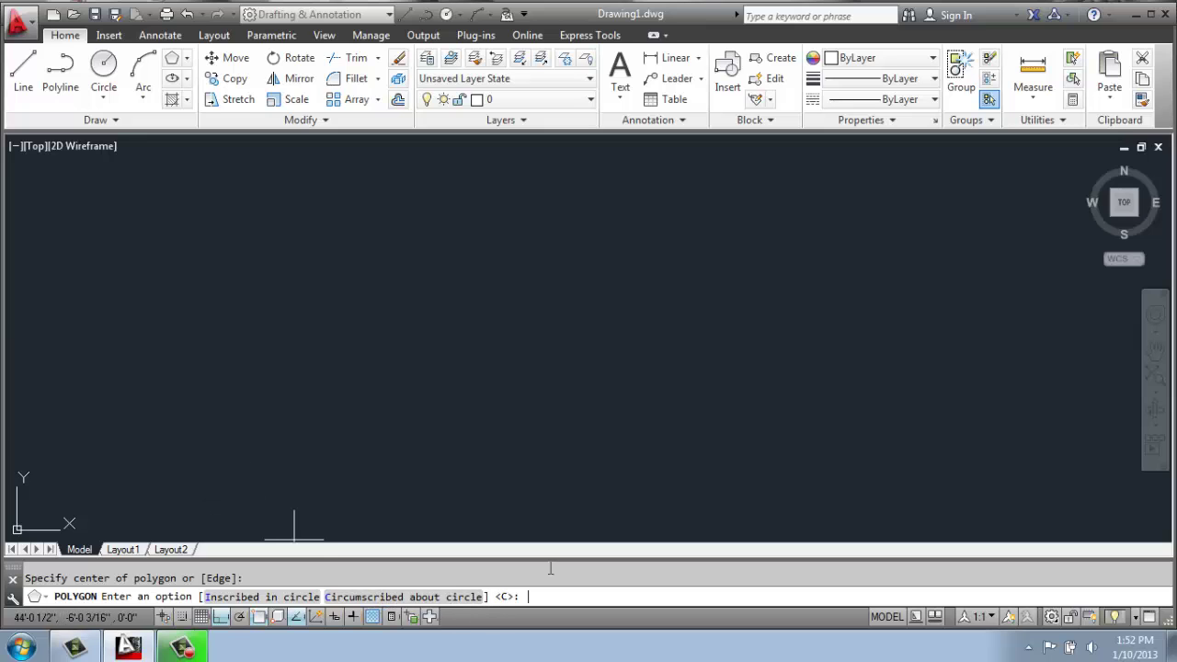
key(Return)
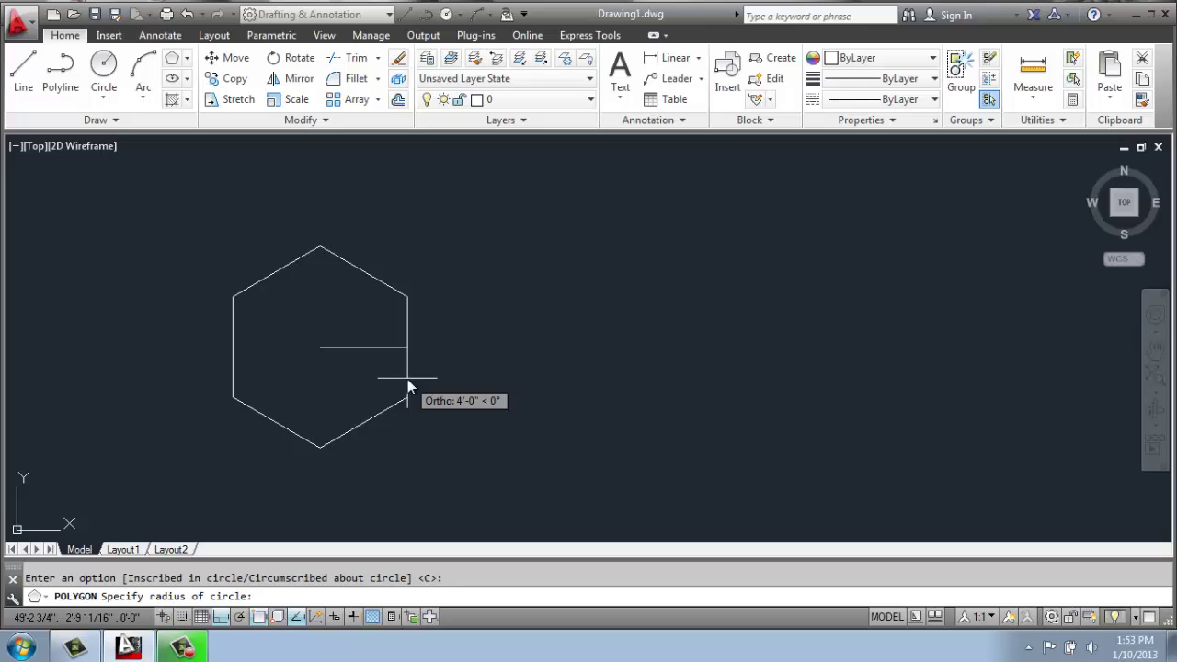
text(3')
key(Return)
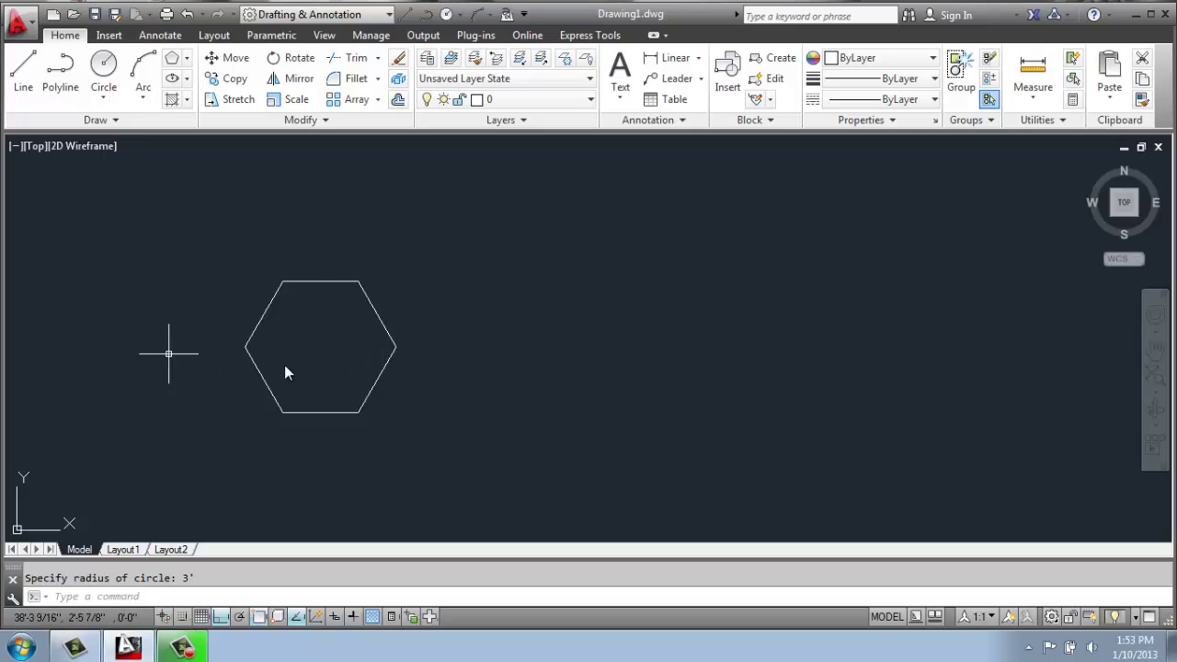
Pan the hexagon further left and bring up the Circle drawing methods
middle_drag(441, 336, 307, 325)
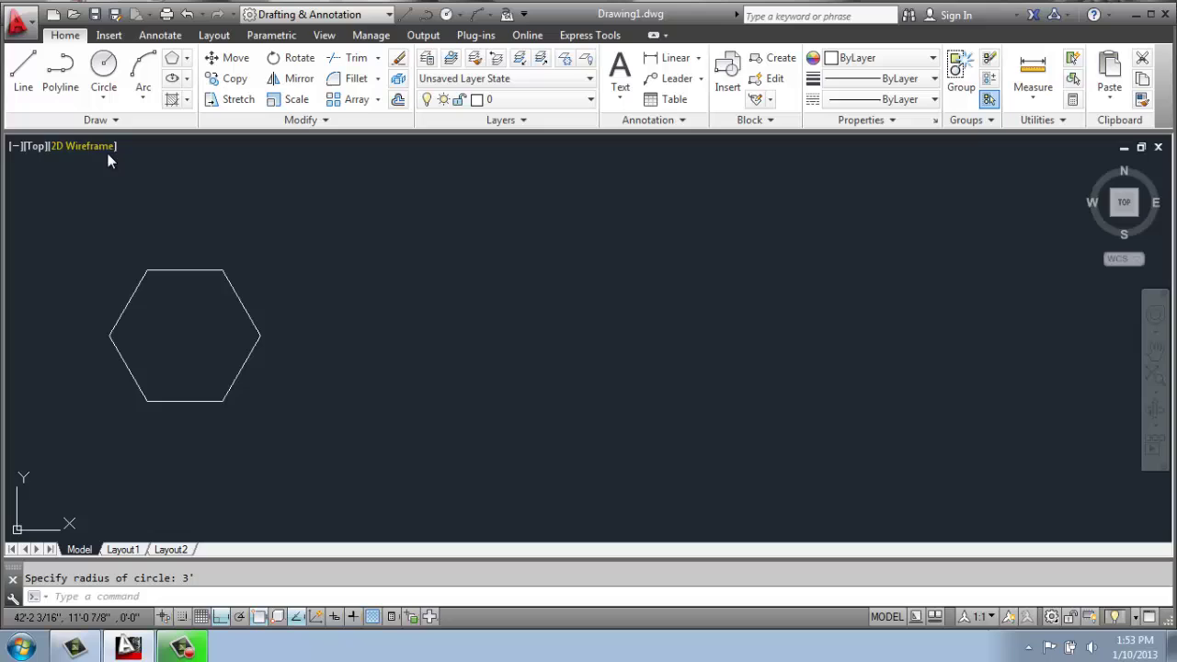
click(107, 101)
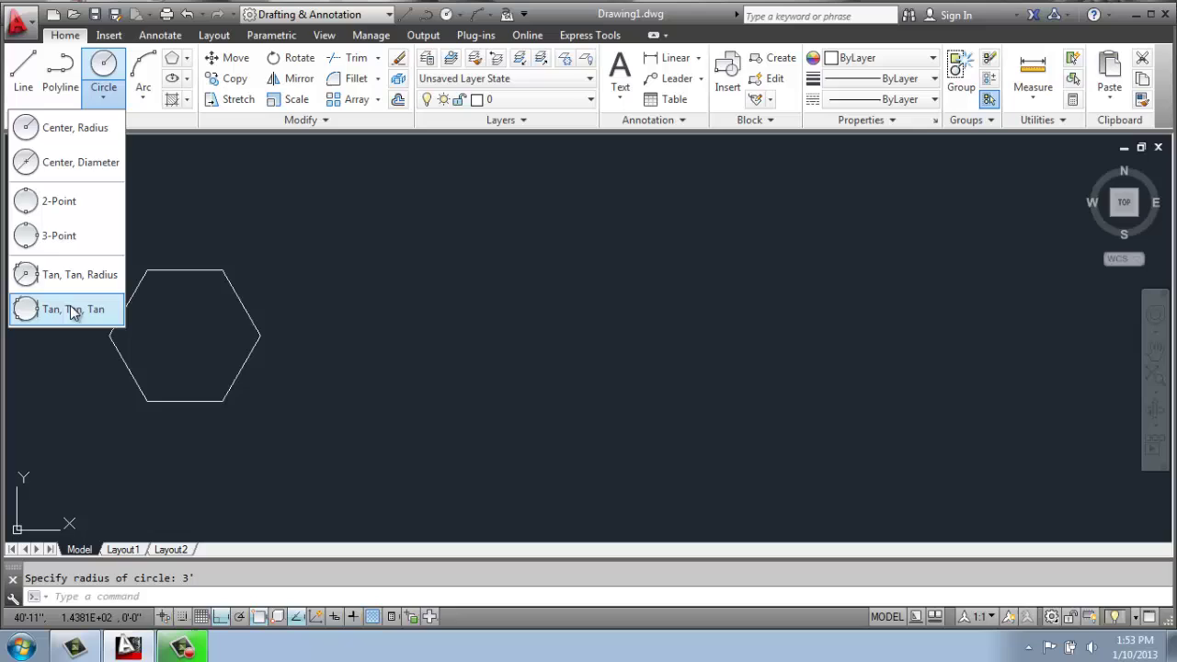
Draw a Center, Radius circle with 3' radius to the right of the hexagon
click(69, 131)
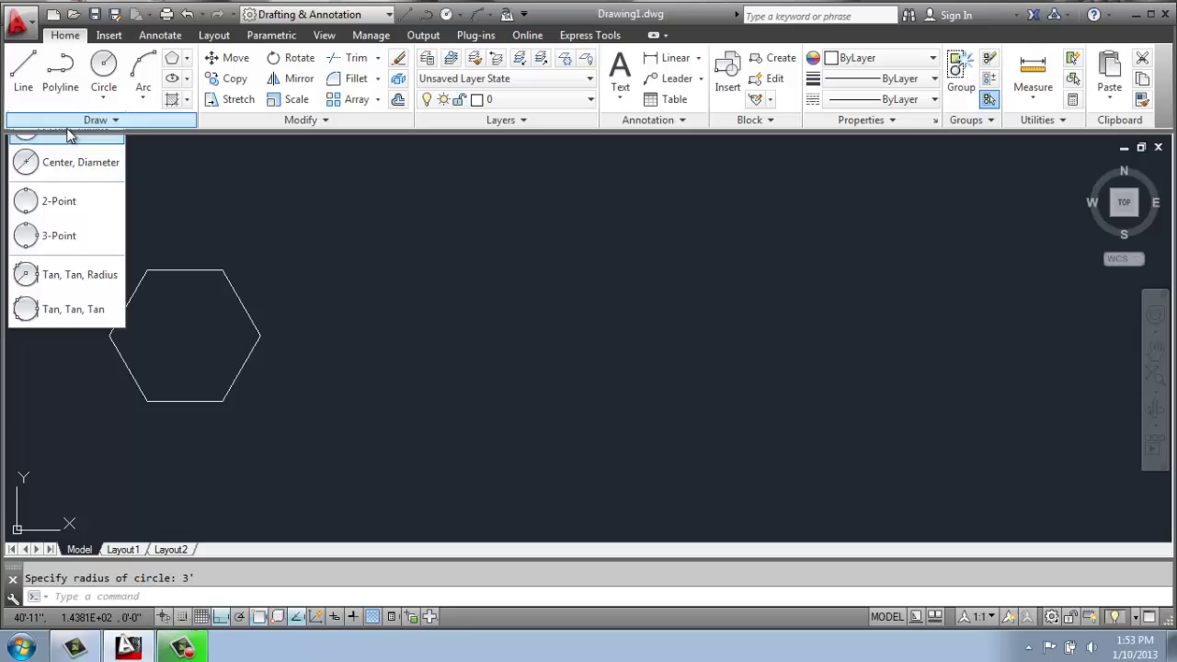
click(592, 329)
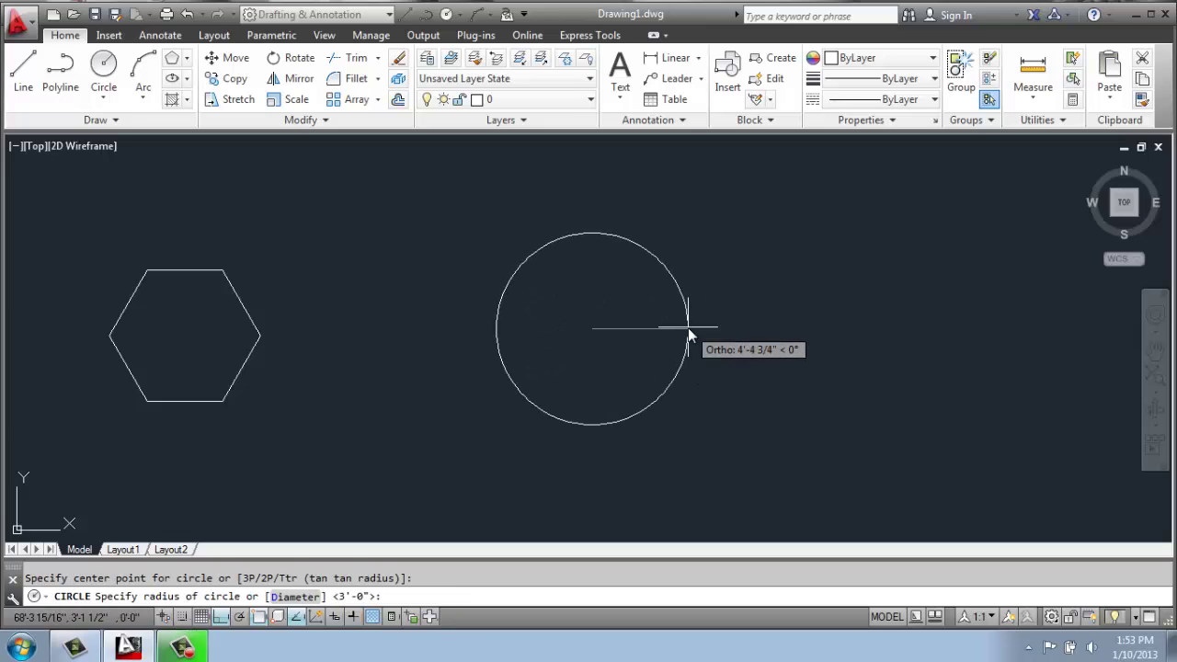
text(3')
key(Return)
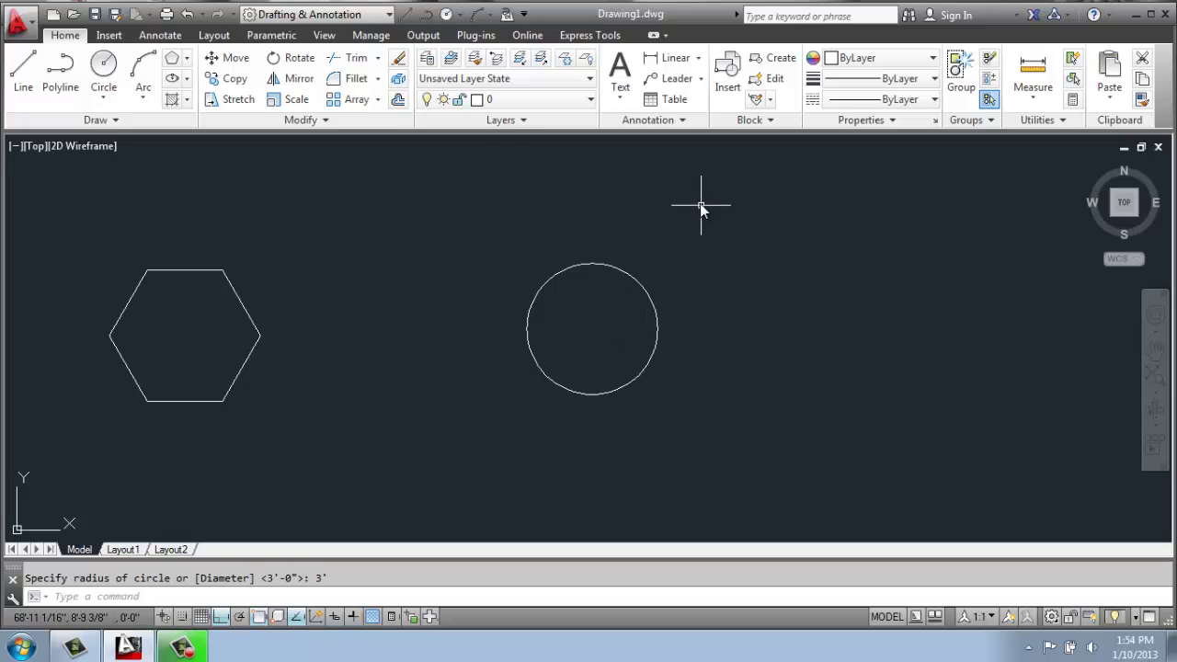
Draw a six-sided polygon circumscribed about the circle, centred on its centre point
click(172, 61)
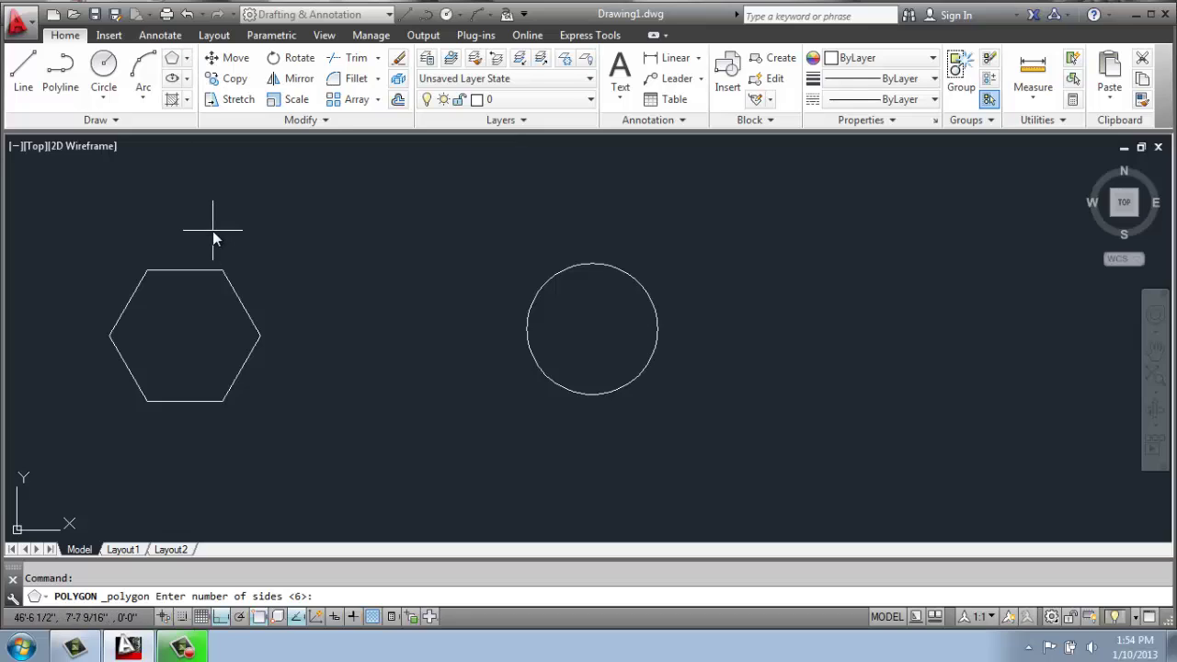
key(Return)
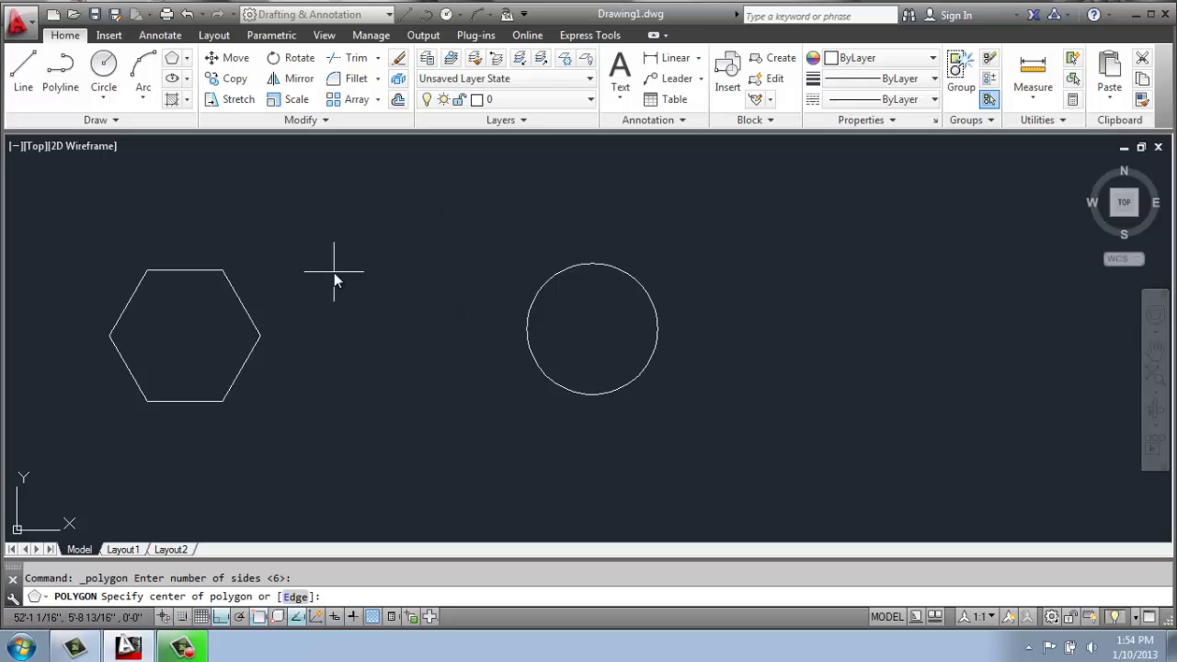
click(592, 328)
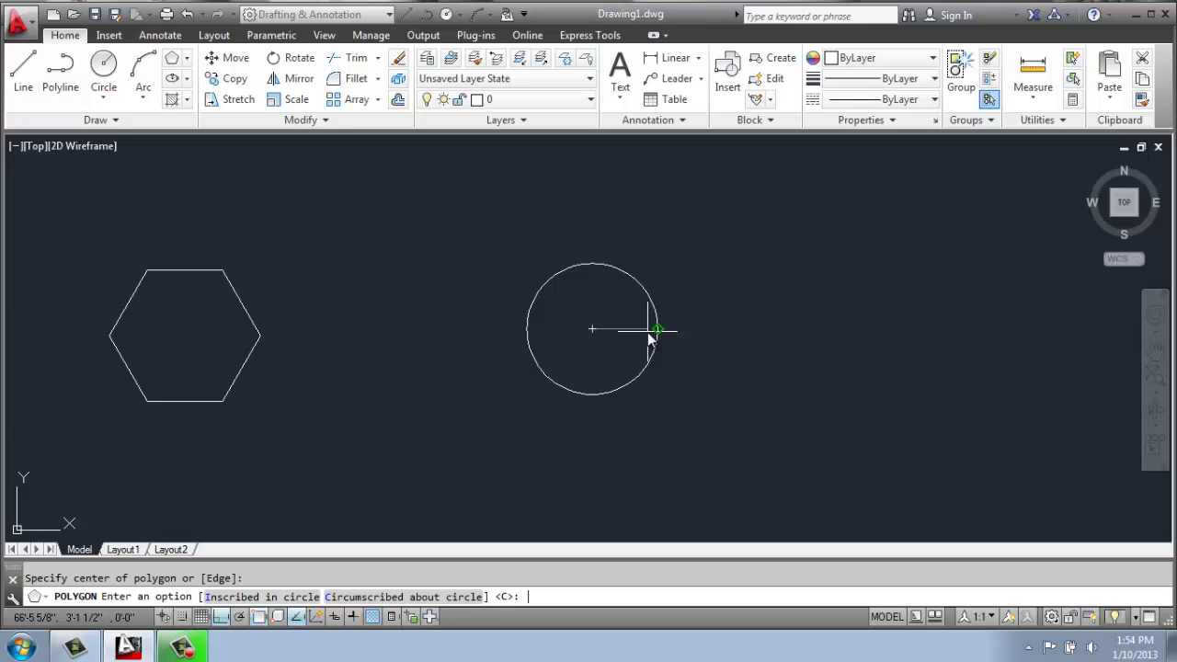
key(Return)
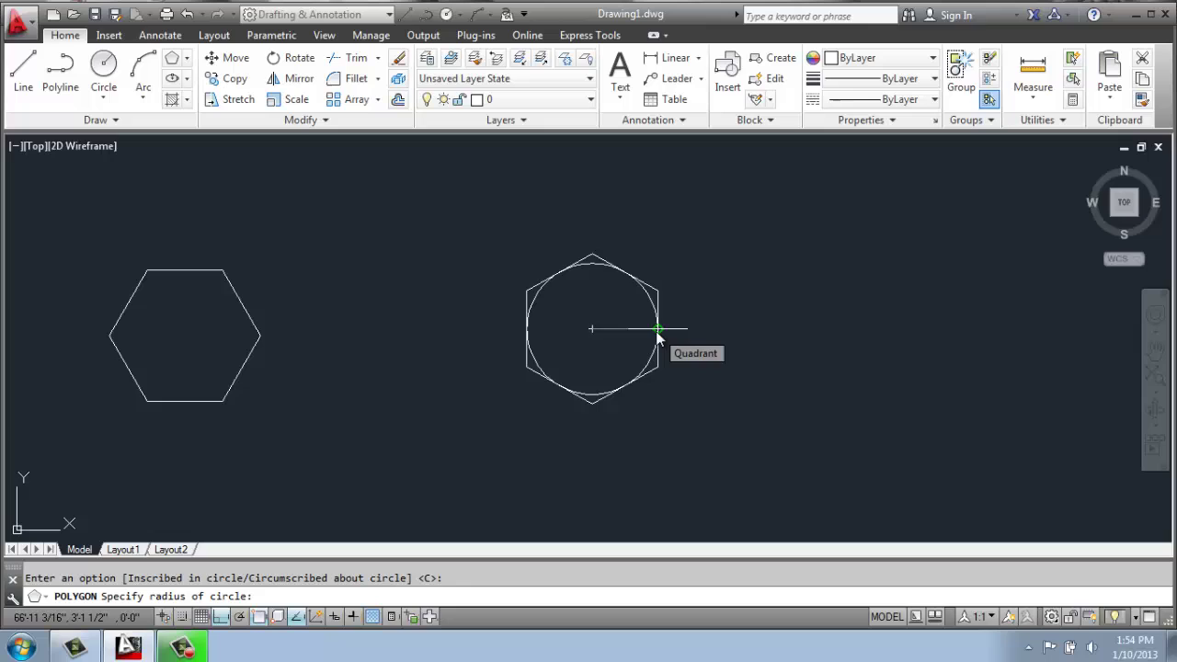
text(1')
key(Return)
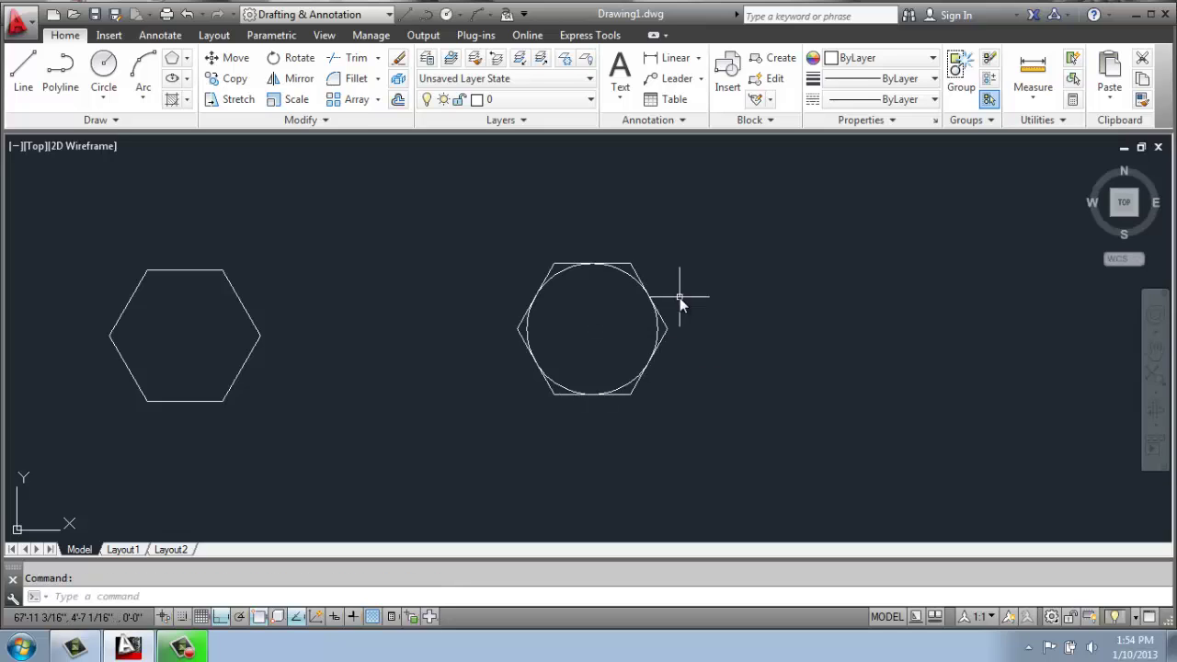
Add another 3' radius circle to the right of the circle-and-hexagon pair
scroll(648, 317, up, 2)
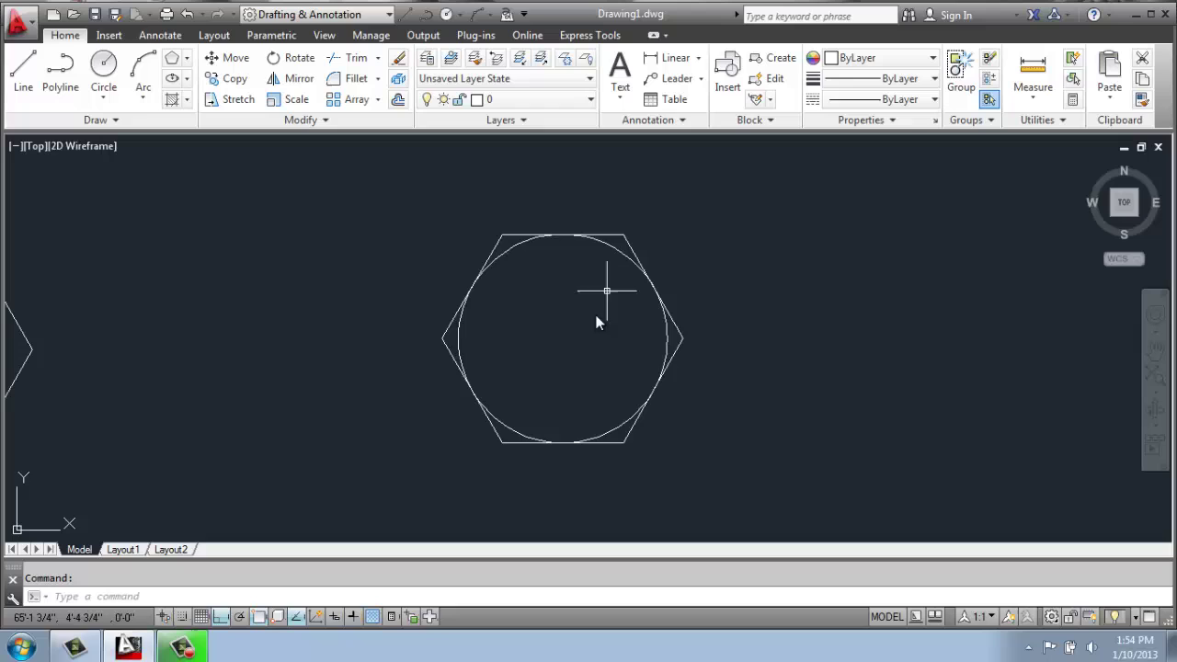
middle_drag(738, 326, 466, 323)
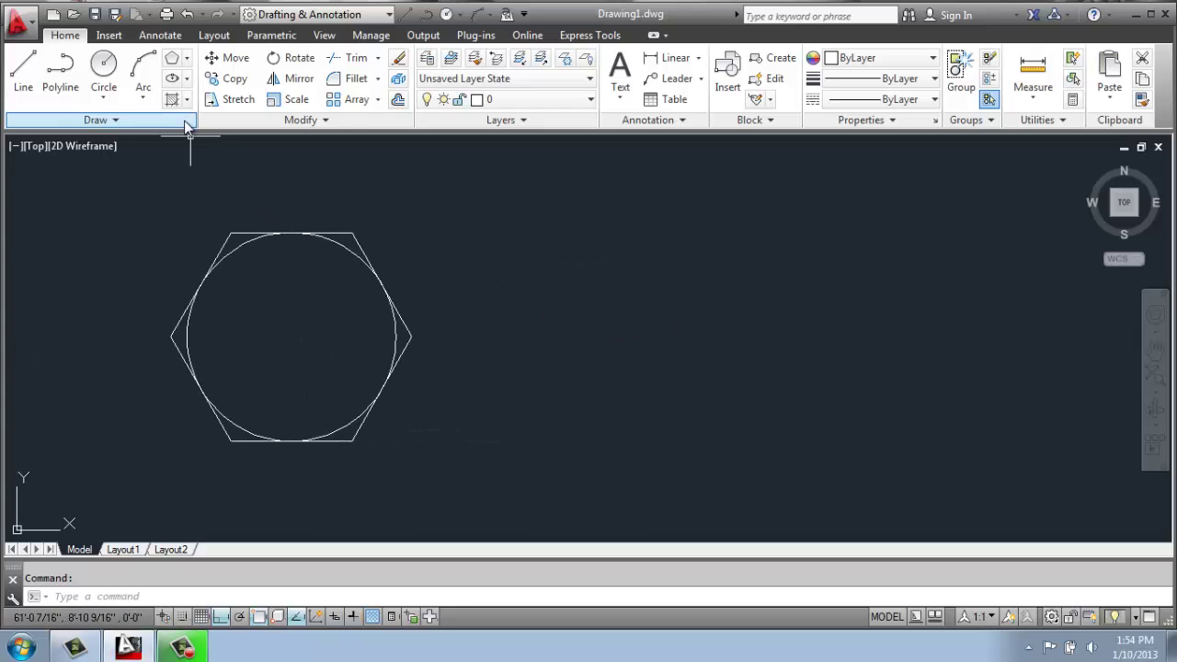
click(101, 74)
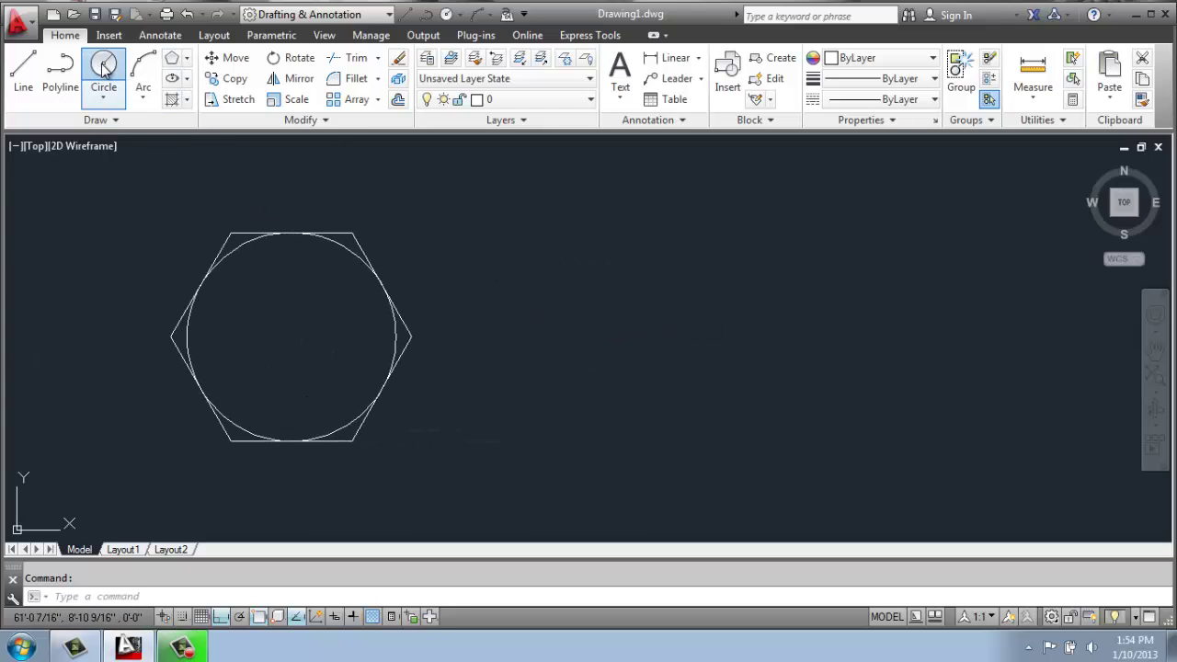
click(746, 339)
text(3')
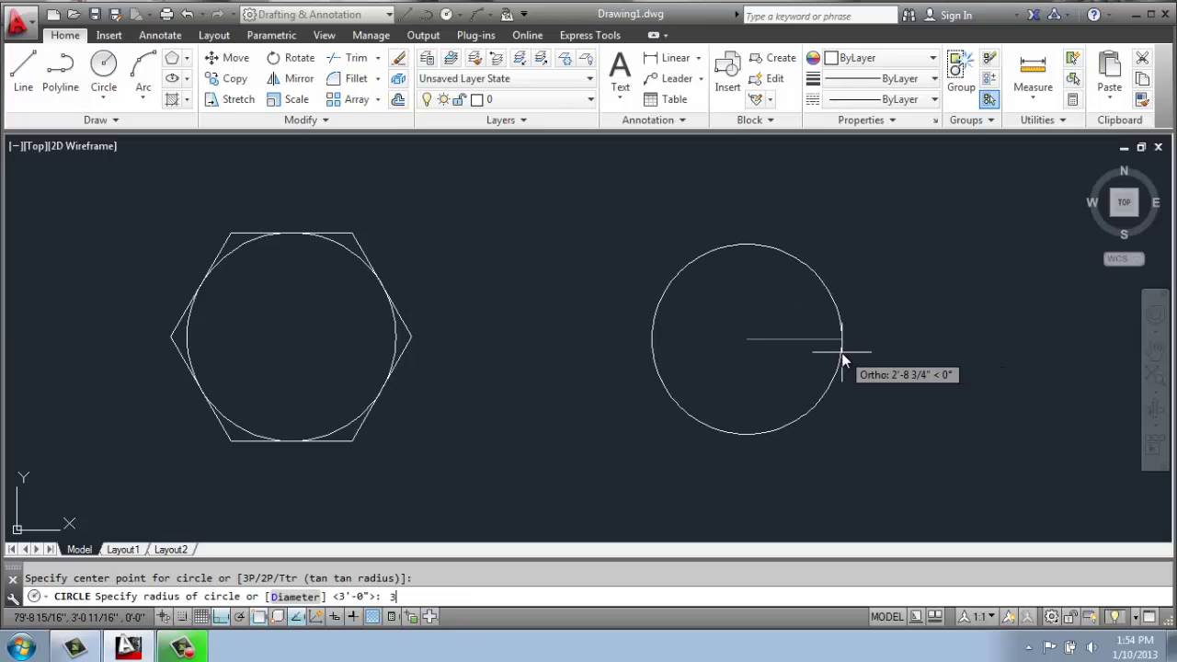
key(Return)
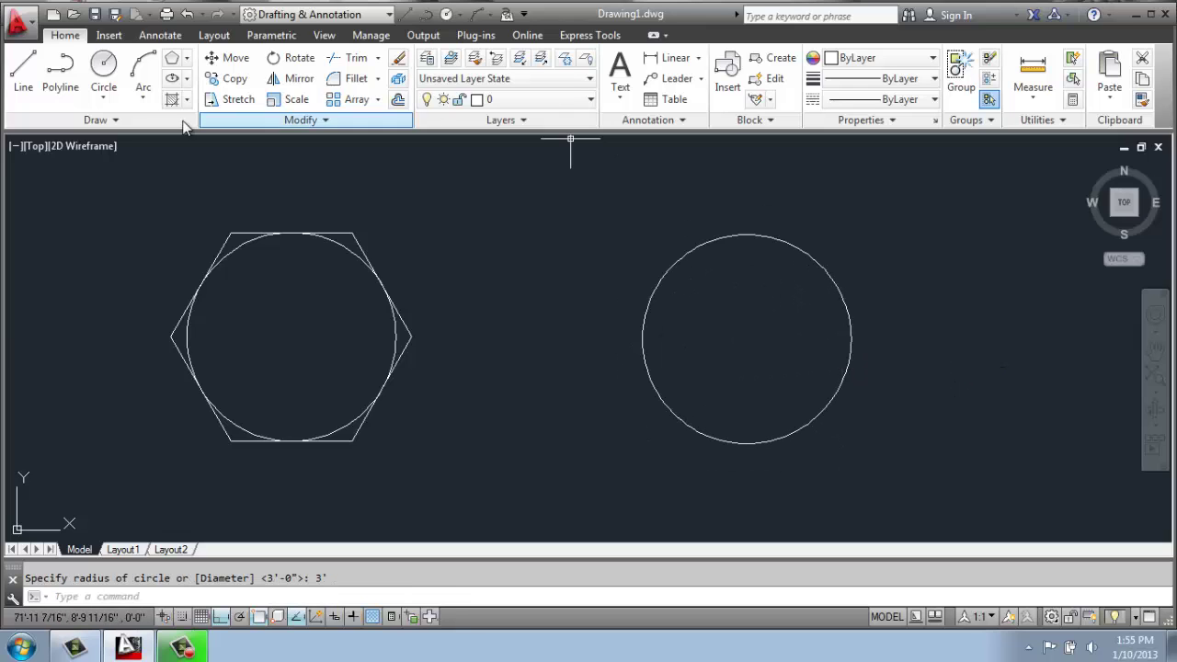
Inscribe a six-sided, 3' radius polygon inside the right circle, sharing its centre
click(172, 57)
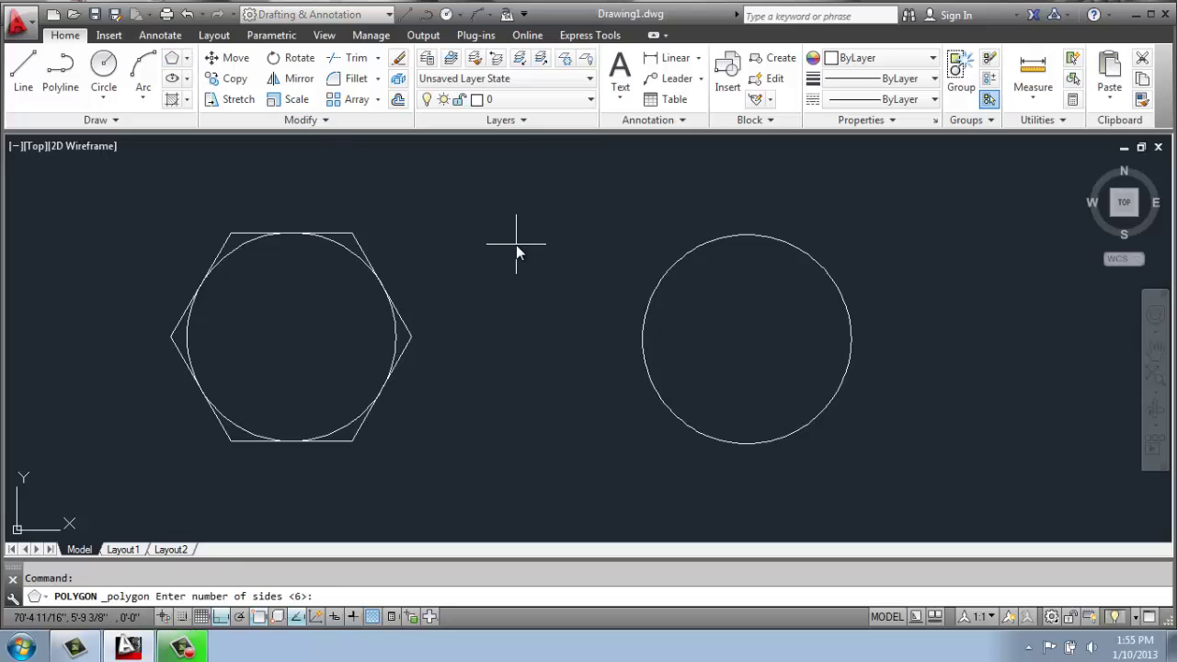
key(Return)
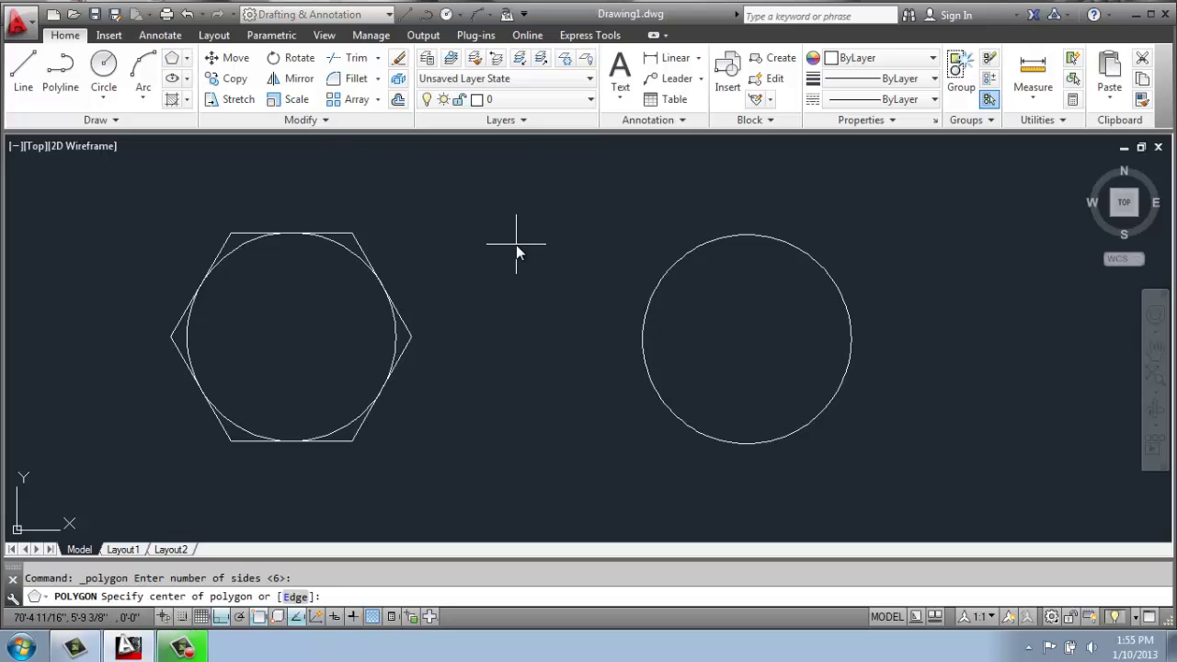
click(746, 338)
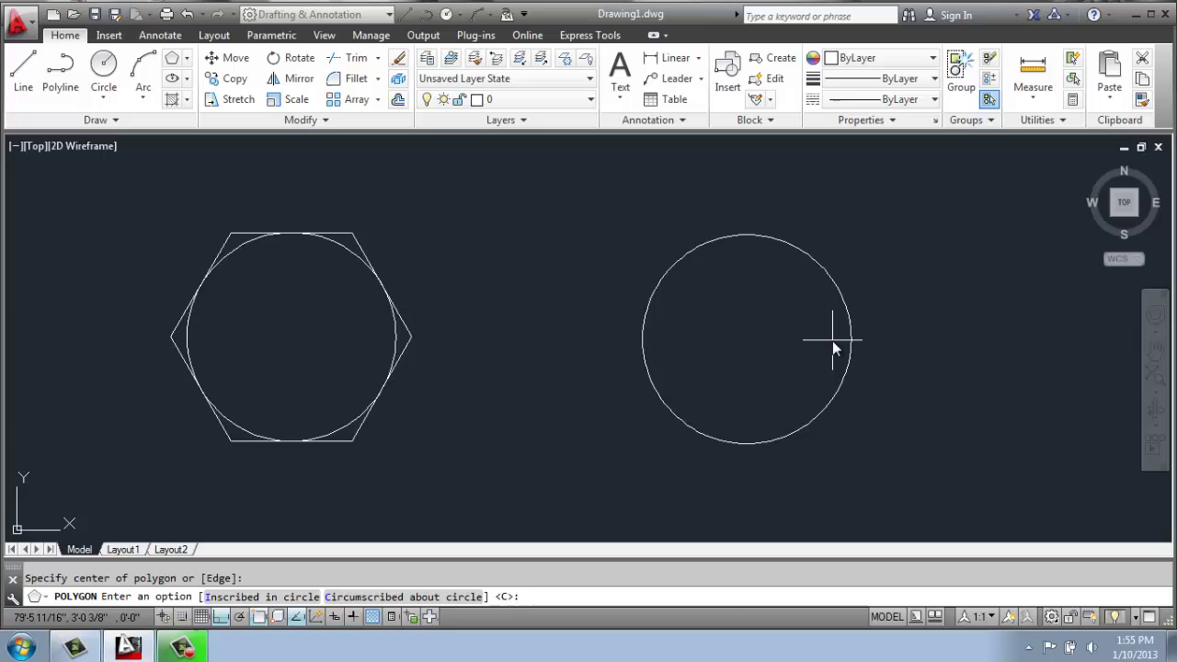
text(i)
key(Return)
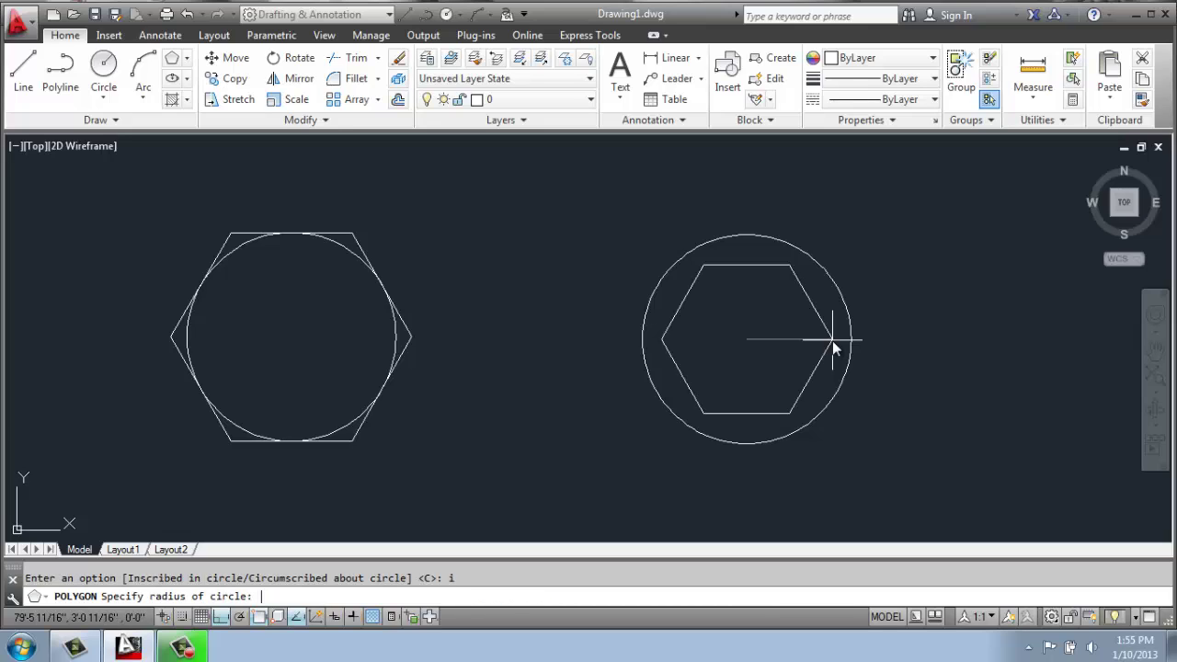
text(3')
key(Return)
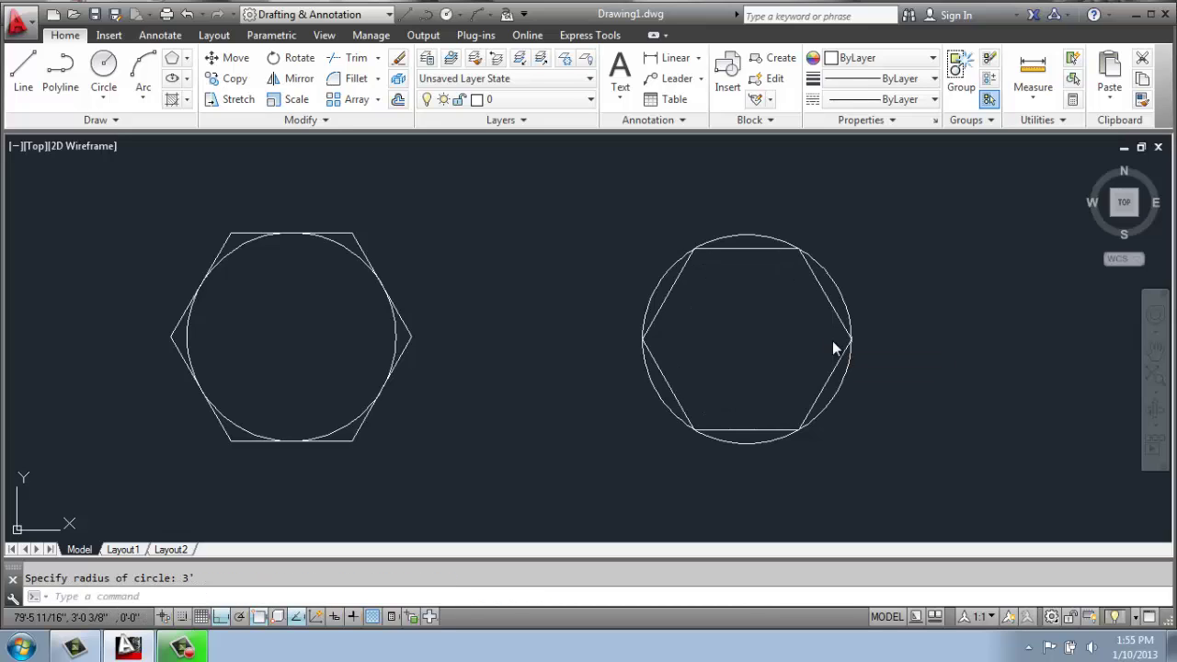